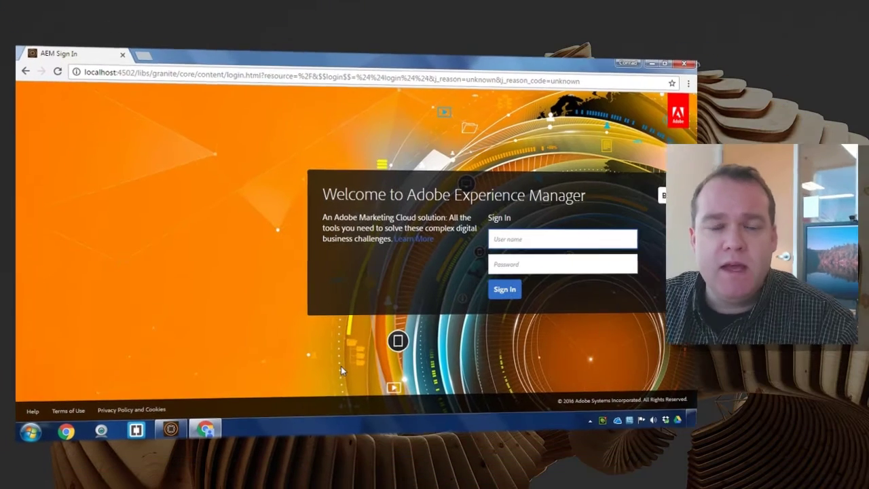
Sign in with the user name and password, then go to Forms > Data Integrations.
{"action": "left_click", "coordinate": [505, 242]}
{"action": "type", "text": "alle"}
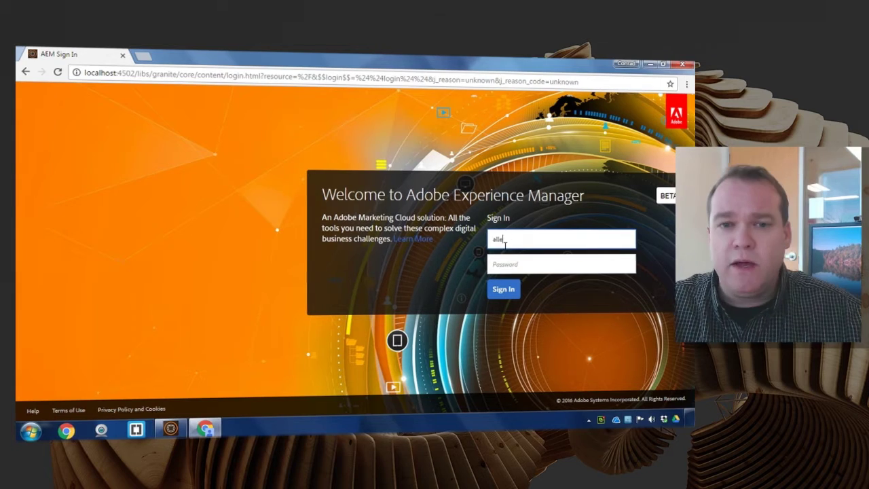
{"action": "type", "text": "e"}
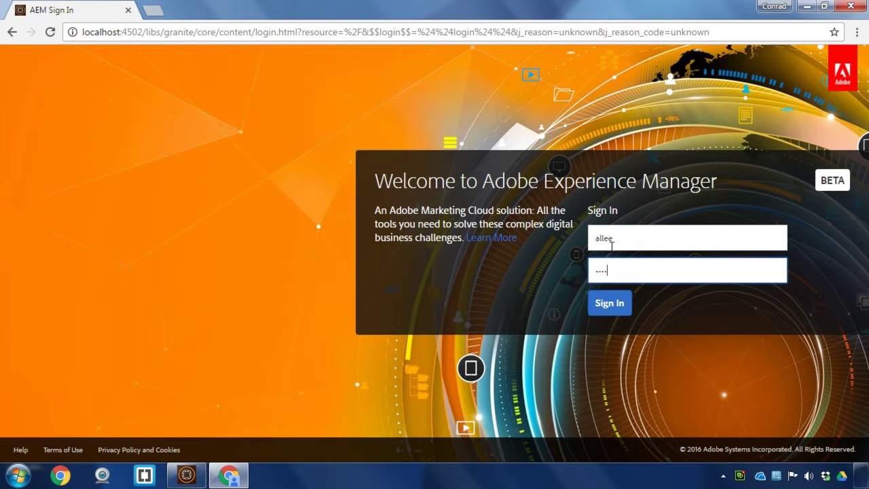
{"action": "key", "text": "Return"}
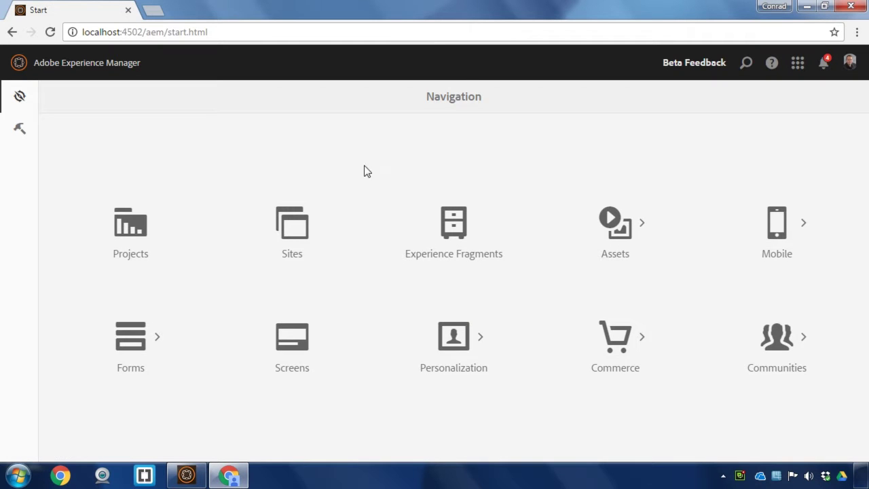
{"action": "left_click", "coordinate": [157, 342]}
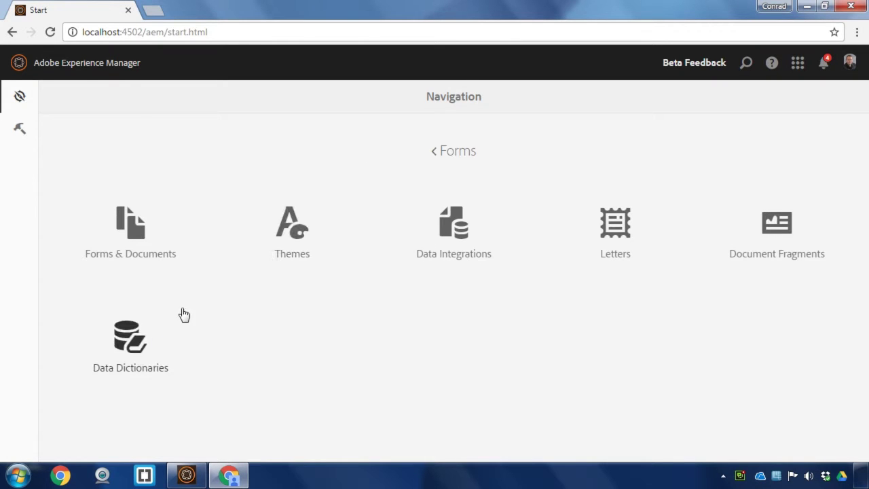
{"action": "left_click", "coordinate": [435, 237]}
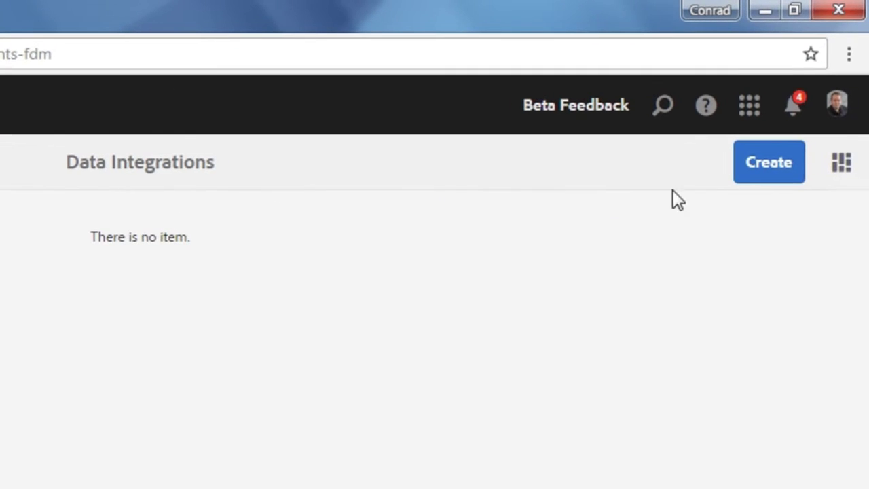
Create a form data model titled 'User Persona' on the User Profile data source.
{"action": "left_click", "coordinate": [758, 185]}
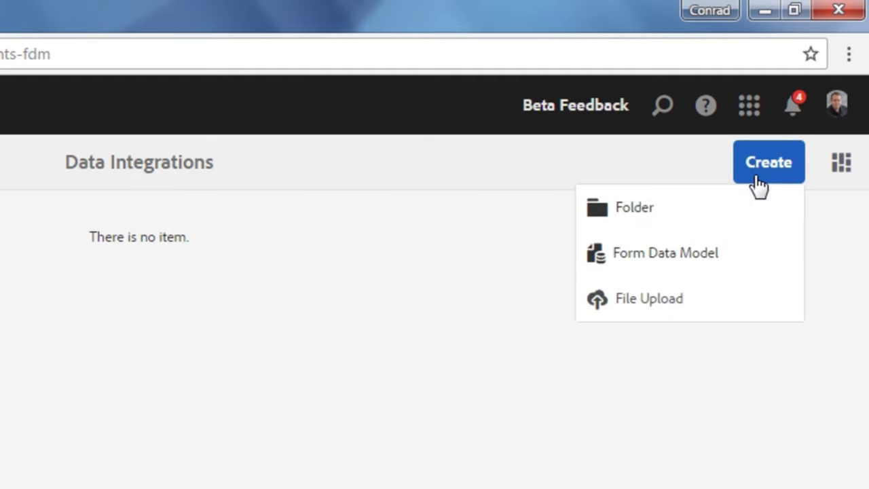
{"action": "left_click", "coordinate": [740, 258]}
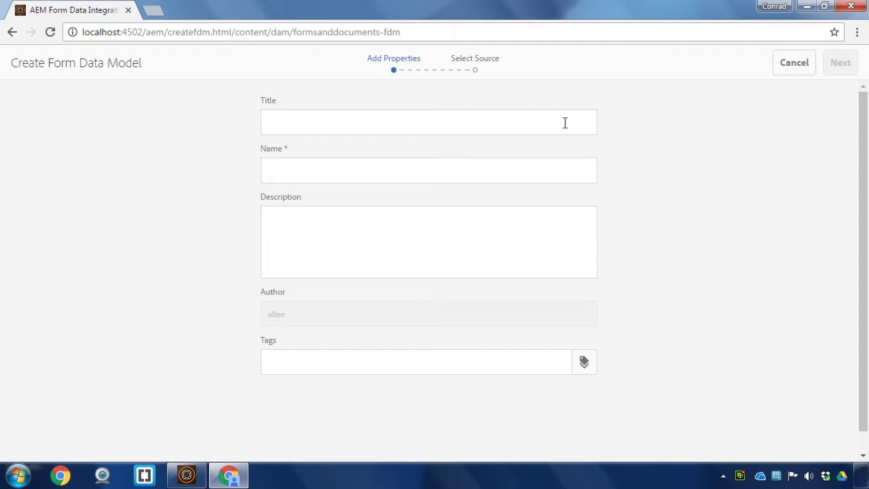
{"action": "left_click", "coordinate": [555, 123]}
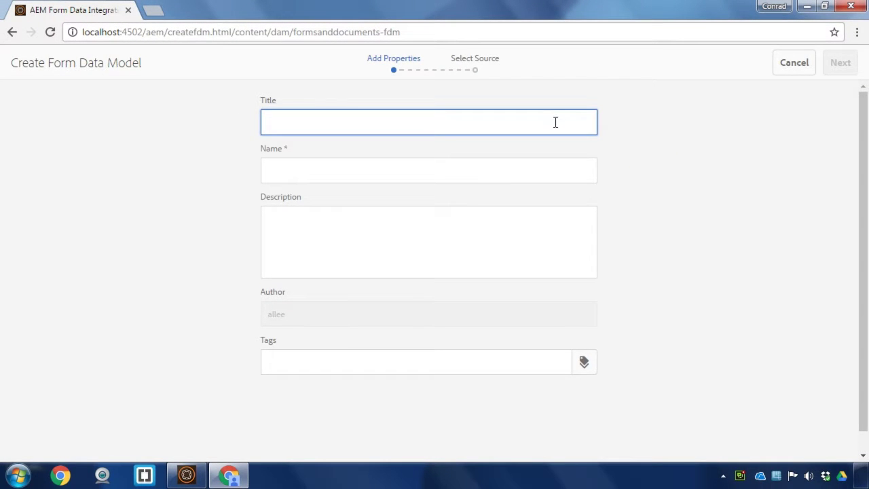
{"action": "type", "text": "User Pers"}
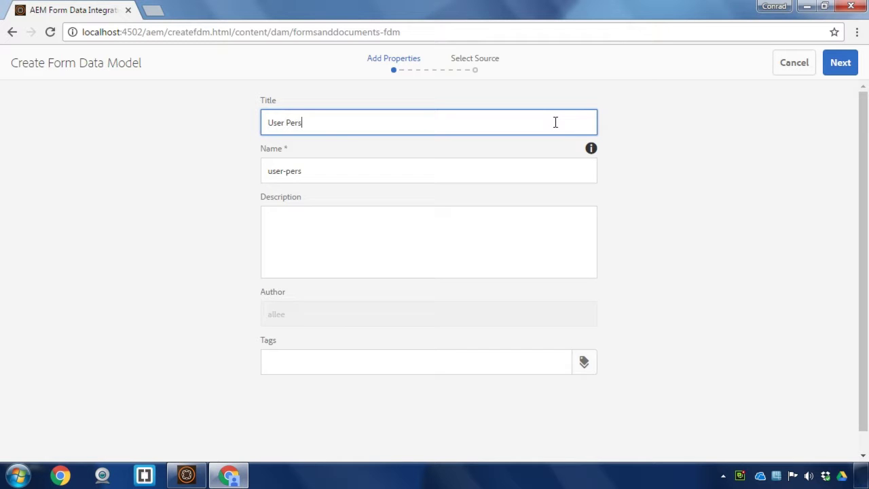
{"action": "key", "text": "Tab"}
{"action": "key", "text": "Tab"}
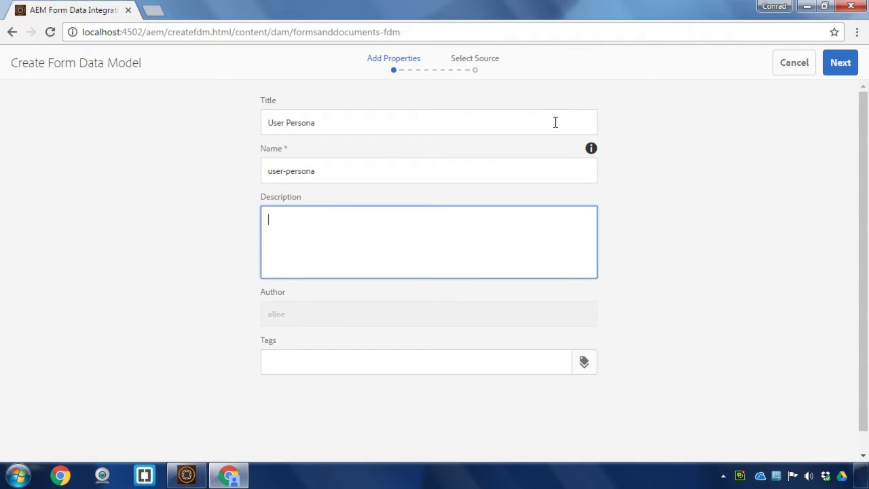
{"action": "left_click", "coordinate": [839, 63]}
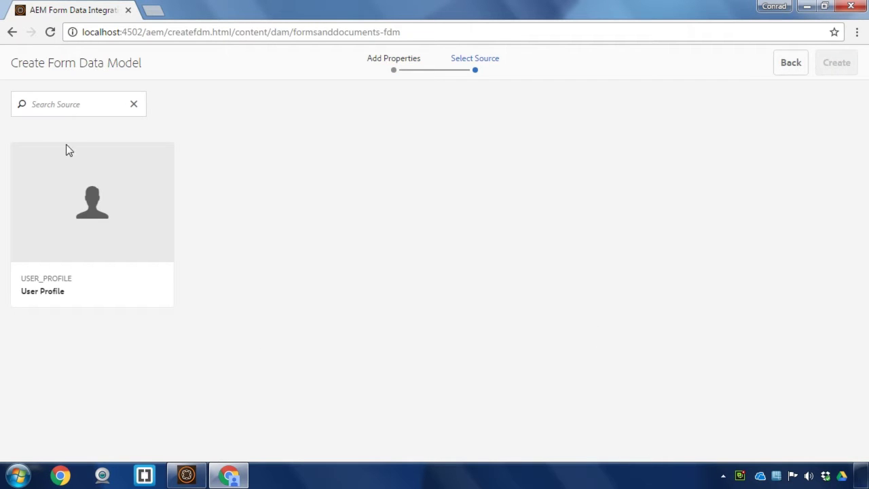
{"action": "left_click", "coordinate": [101, 178]}
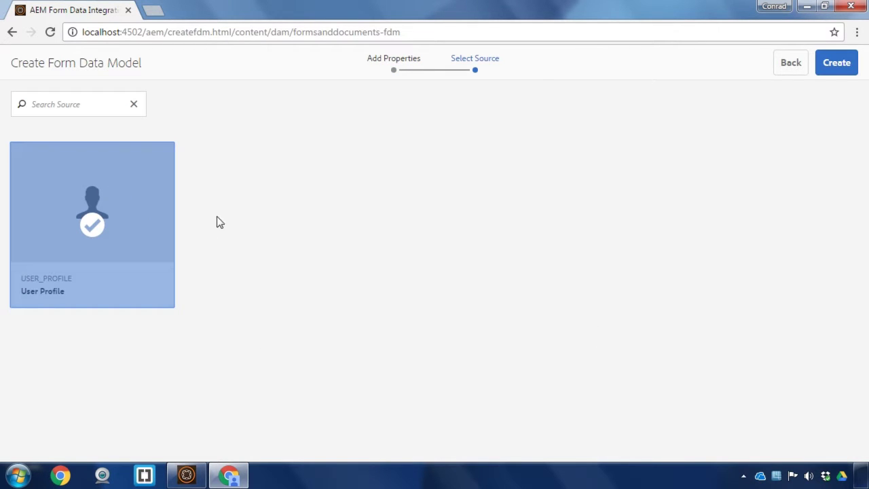
{"action": "left_click", "coordinate": [841, 64]}
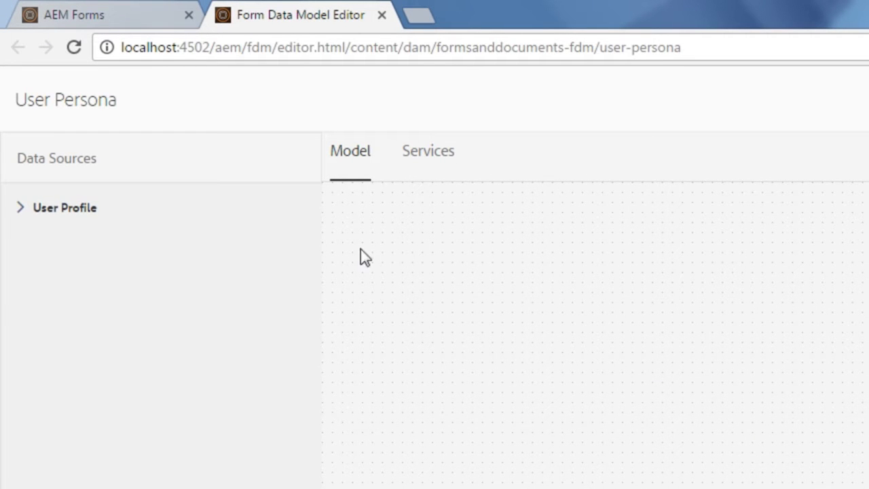
Add User Profile's DEFAULT_SCHEMA to the model and expand UserDetails' profile properties.
{"action": "left_click", "coordinate": [19, 210]}
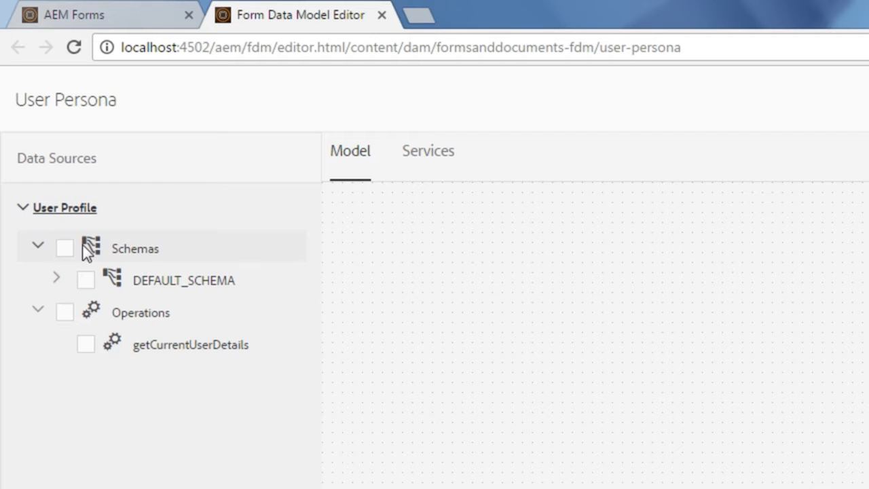
{"action": "left_click", "coordinate": [87, 285]}
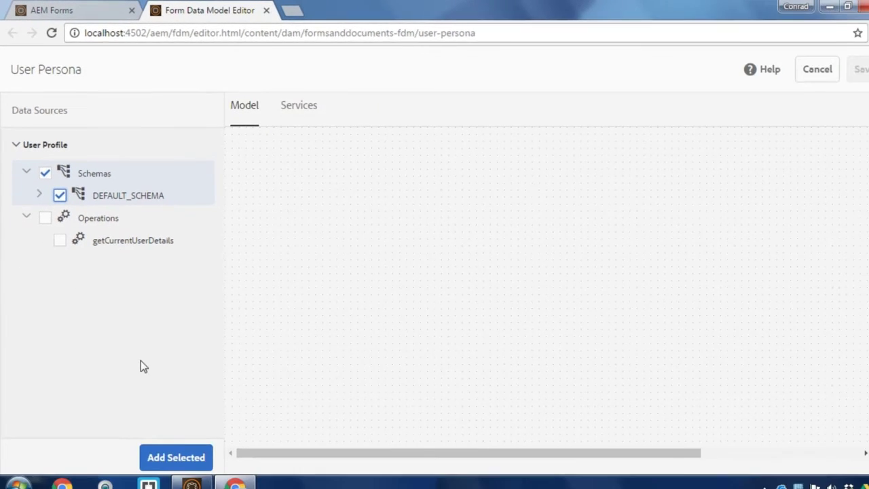
{"action": "left_click", "coordinate": [173, 458]}
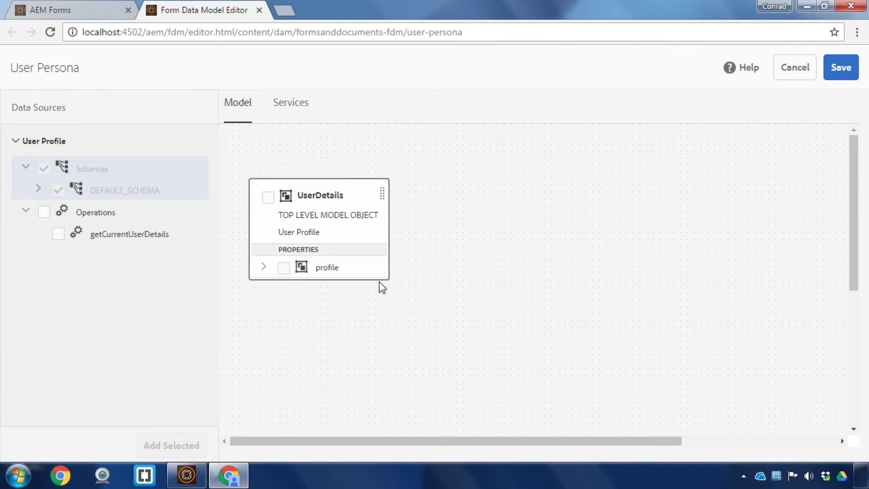
{"action": "left_click", "coordinate": [263, 267]}
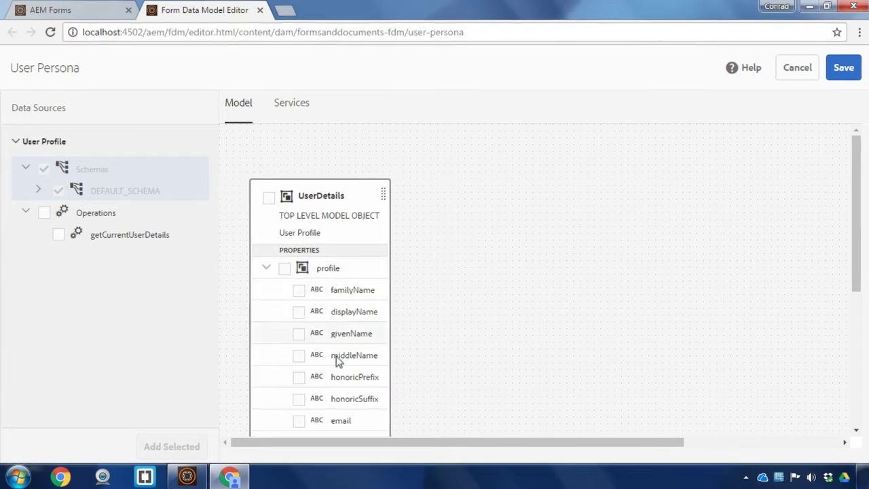
{"action": "scroll", "coordinate": [372, 400], "scroll_direction": "down", "scroll_amount": 5}
{"action": "scroll", "coordinate": [408, 407], "scroll_direction": "up", "scroll_amount": 5}
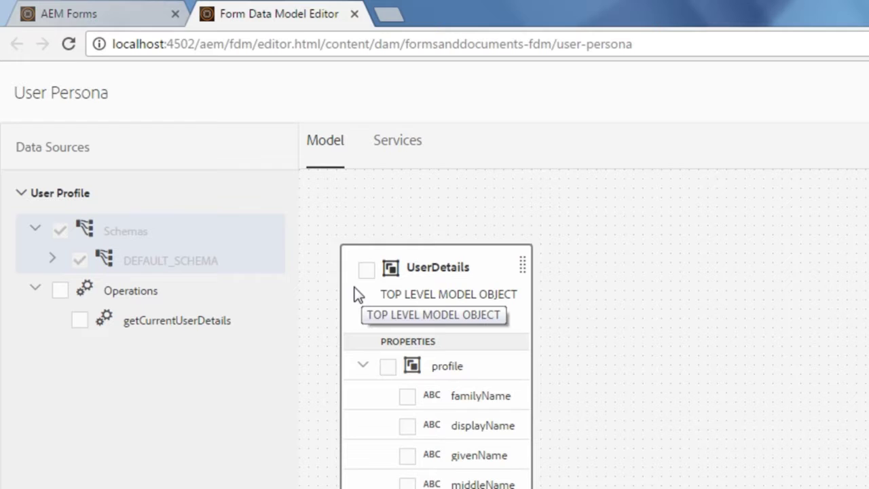
Give UserDetails the read service getCurrentUserDetails and write service None.
{"action": "left_click", "coordinate": [367, 271]}
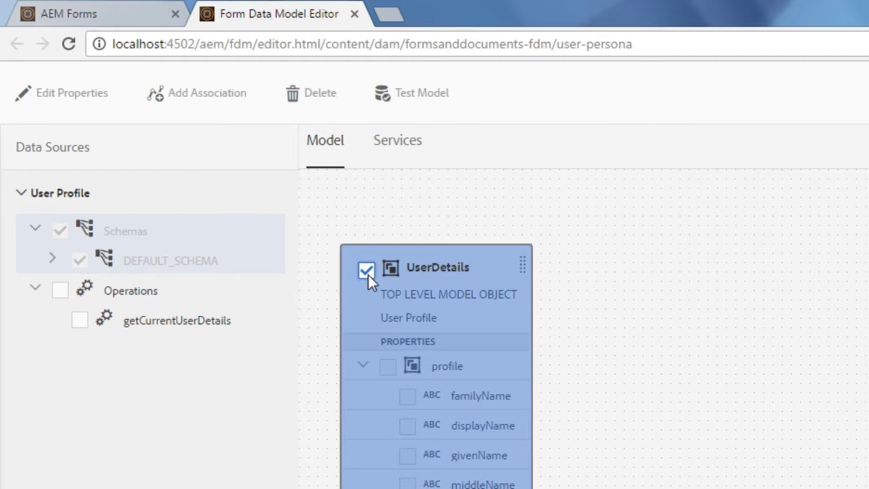
{"action": "left_click", "coordinate": [70, 93]}
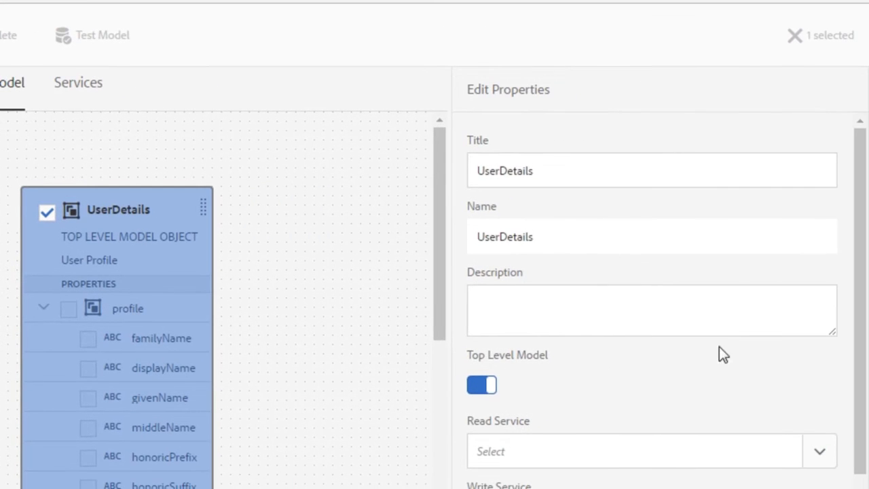
{"action": "scroll", "coordinate": [754, 268], "scroll_direction": "down", "scroll_amount": 1}
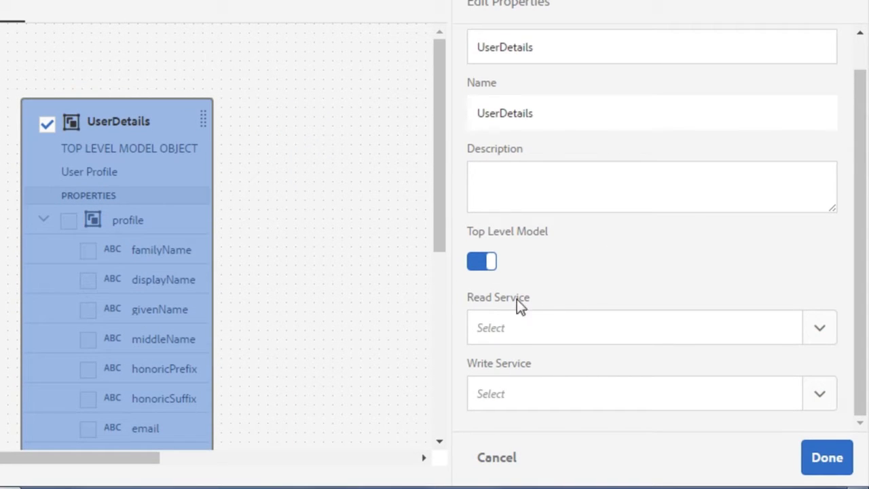
{"action": "left_click", "coordinate": [822, 334]}
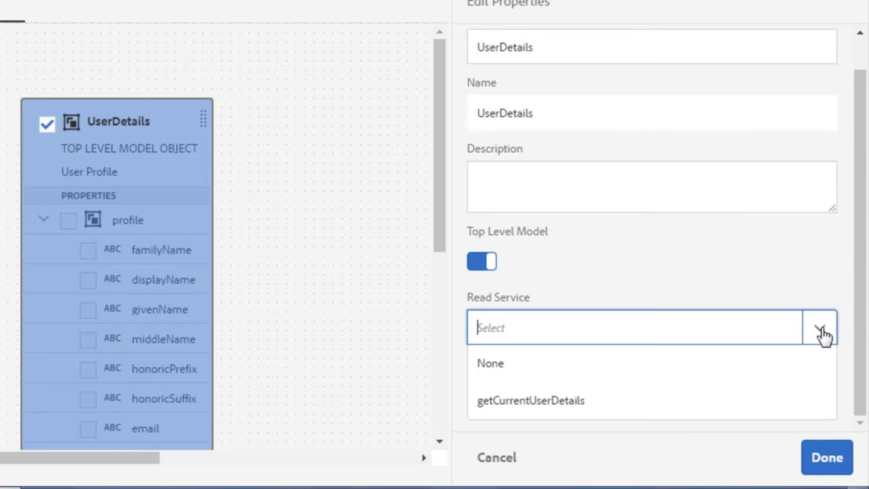
{"action": "left_click", "coordinate": [643, 408]}
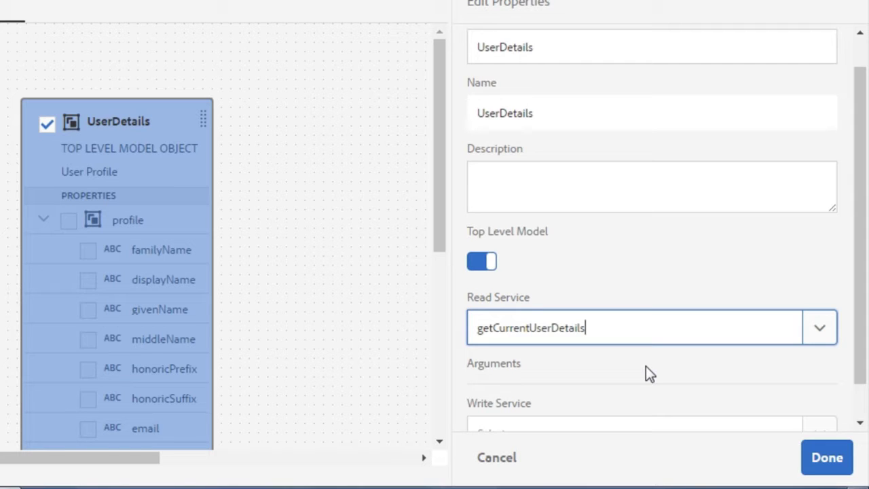
{"action": "scroll", "coordinate": [651, 333], "scroll_direction": "down", "scroll_amount": 1}
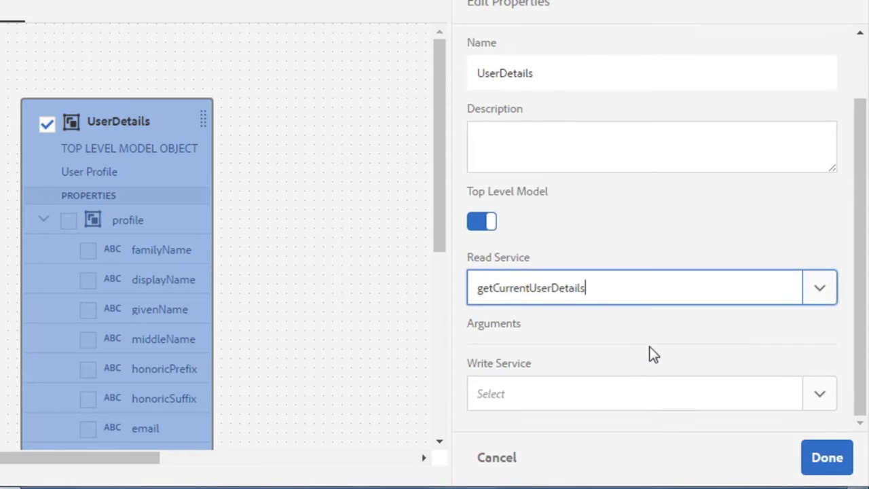
{"action": "left_click", "coordinate": [816, 398]}
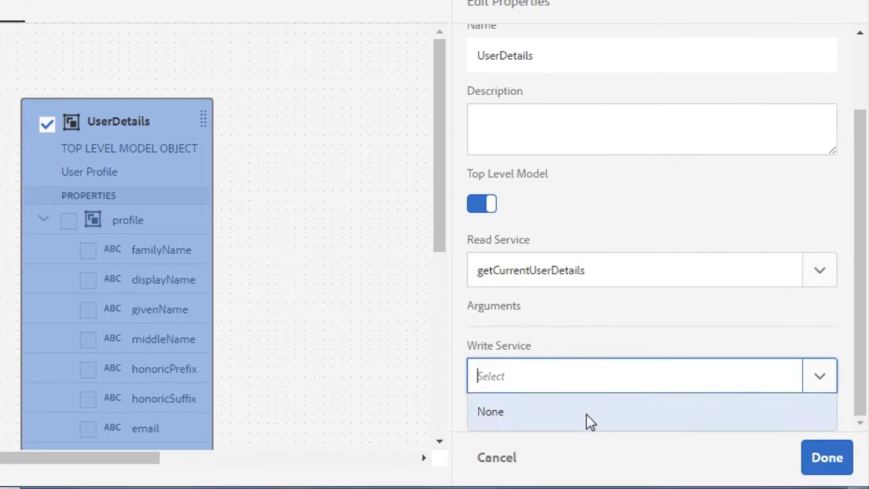
{"action": "left_click", "coordinate": [484, 377]}
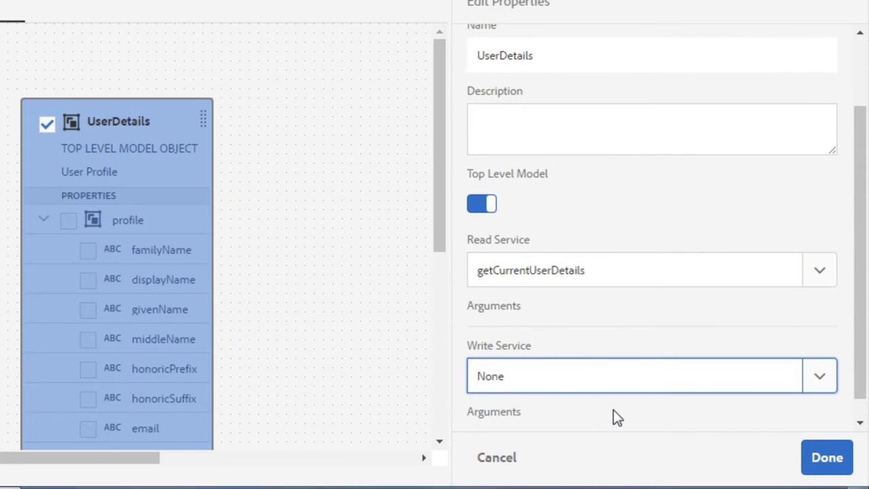
{"action": "left_click", "coordinate": [829, 464]}
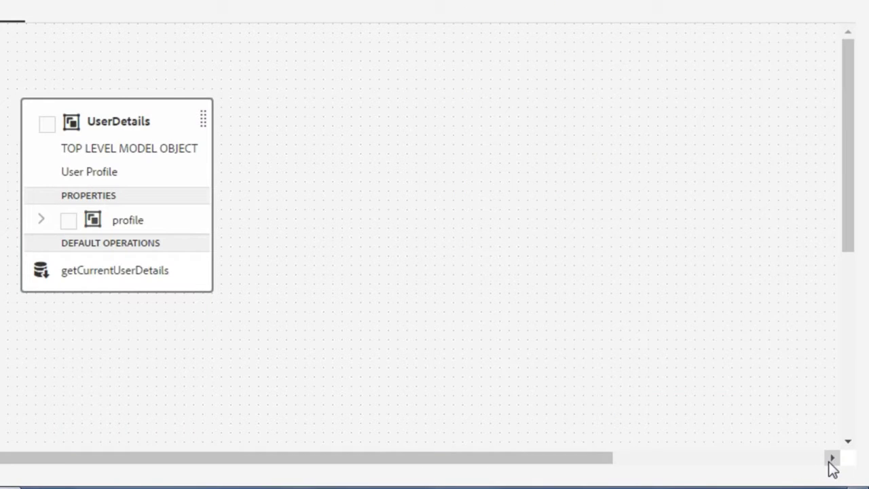
Save the User Persona model and run a Model Read test on UserDetails.
{"action": "left_click", "coordinate": [837, 39]}
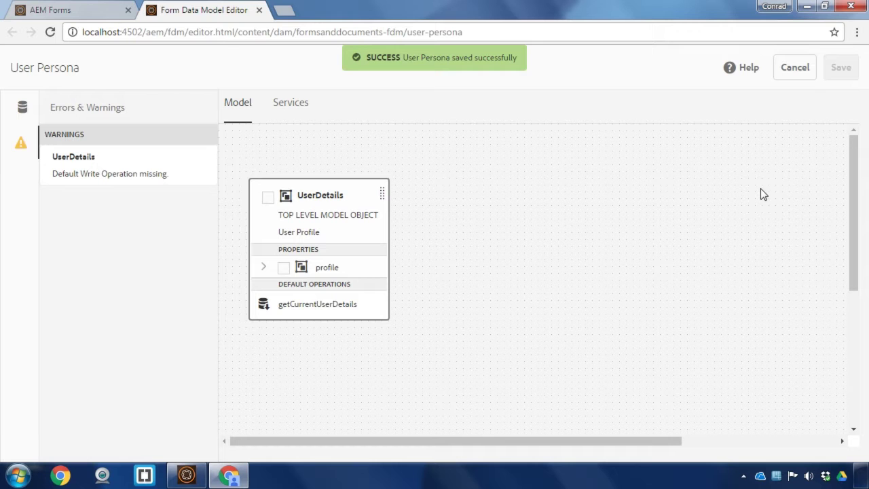
{"action": "left_click", "coordinate": [267, 197]}
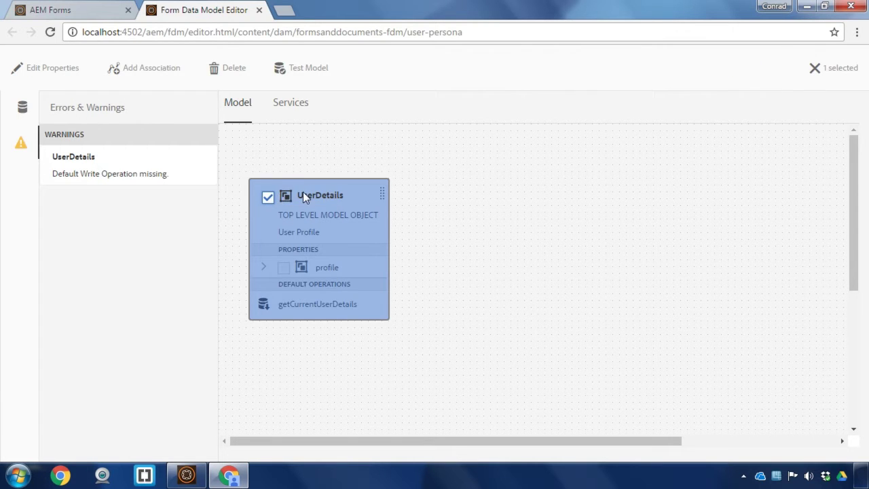
{"action": "left_click", "coordinate": [307, 74]}
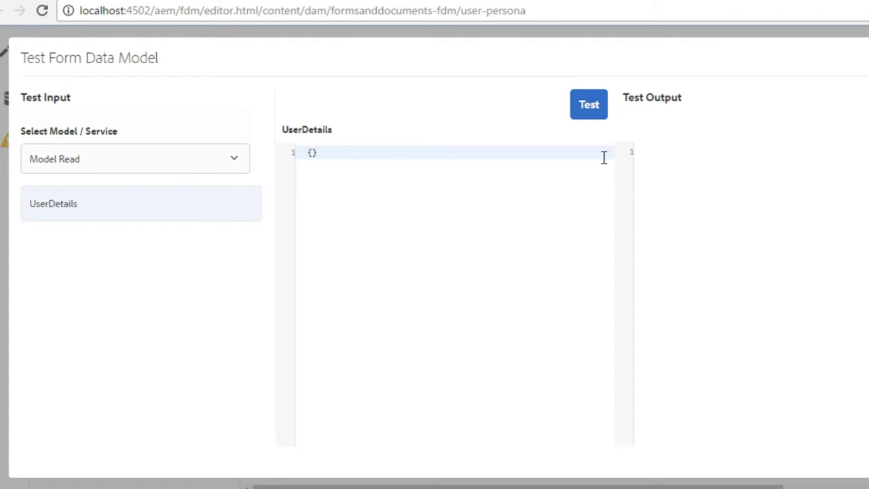
{"action": "left_click", "coordinate": [584, 111]}
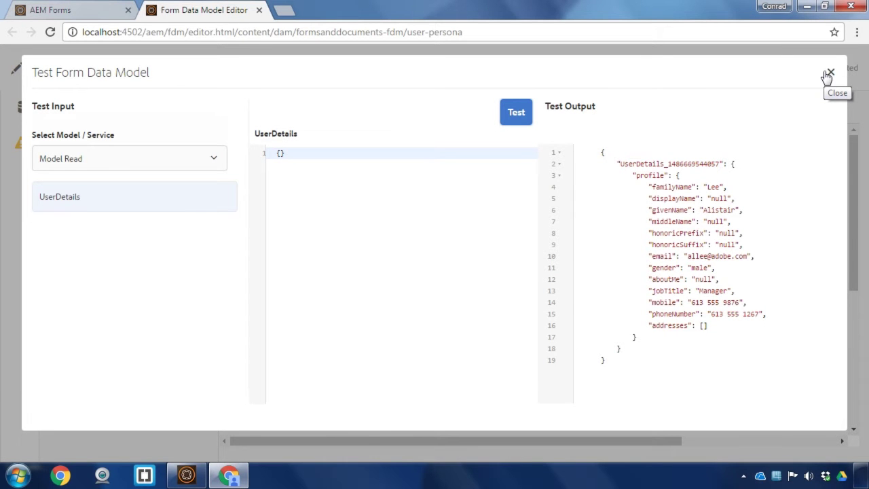
Close the test results and return to the Forms & Documents library.
{"action": "left_click", "coordinate": [830, 75]}
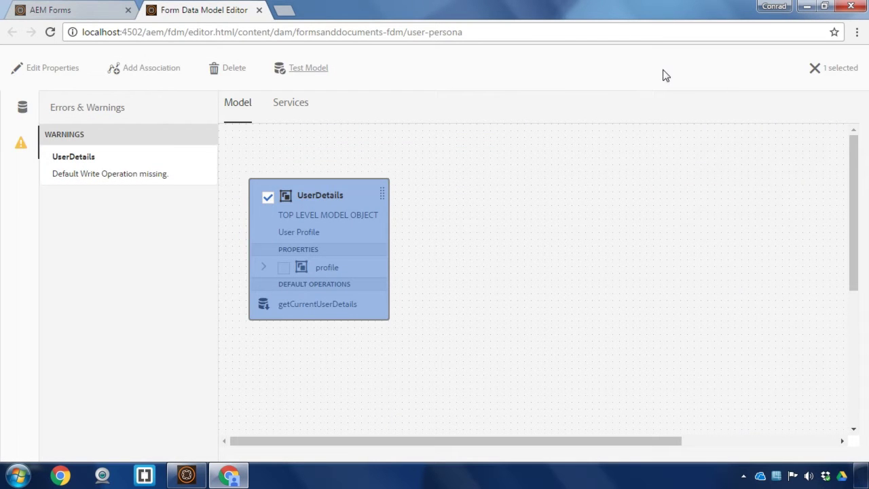
{"action": "left_click", "coordinate": [813, 69]}
{"action": "left_click", "coordinate": [64, 11]}
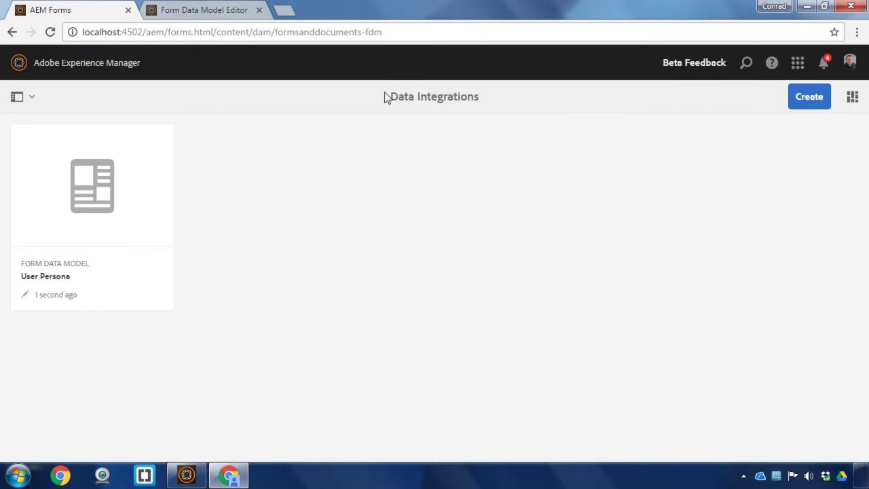
{"action": "left_click", "coordinate": [74, 63]}
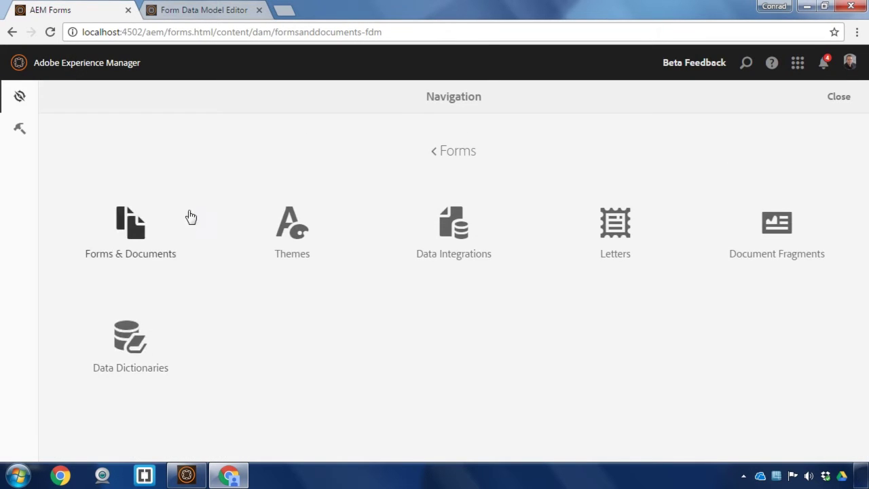
{"action": "left_click", "coordinate": [137, 243]}
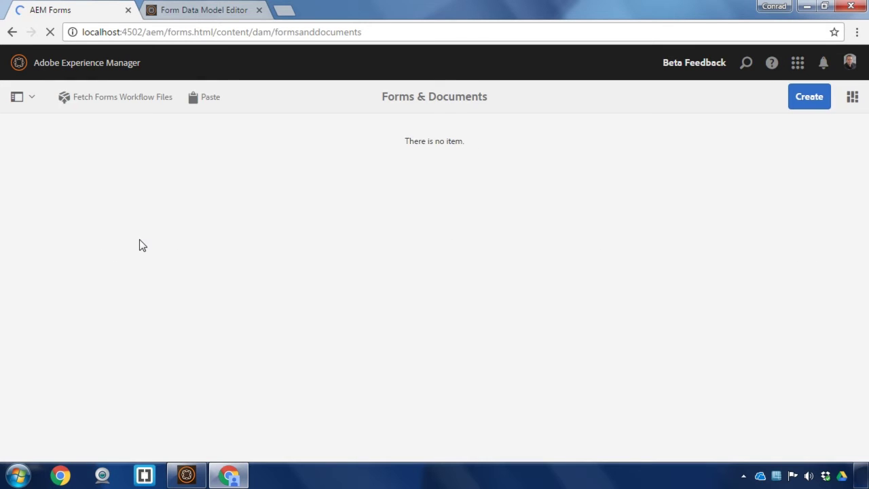
Start a new adaptive form on the Blank template titled 'Registration Form'.
{"action": "left_click", "coordinate": [808, 99]}
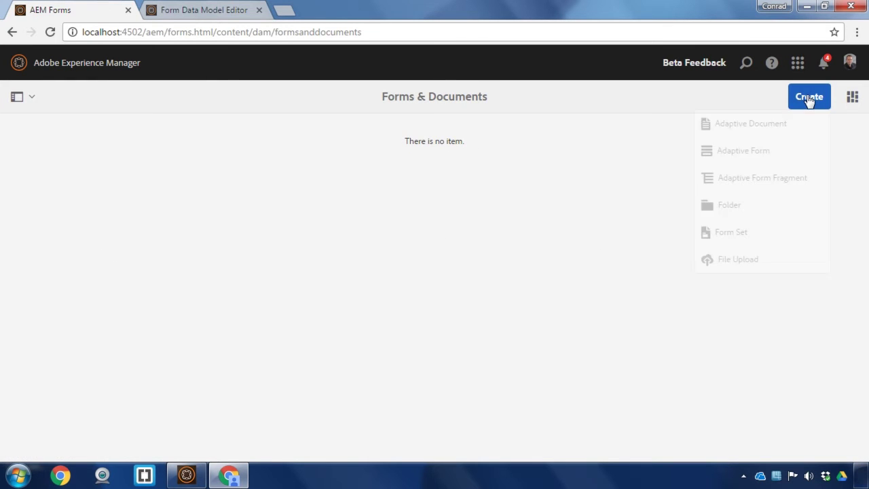
{"action": "left_click", "coordinate": [792, 152]}
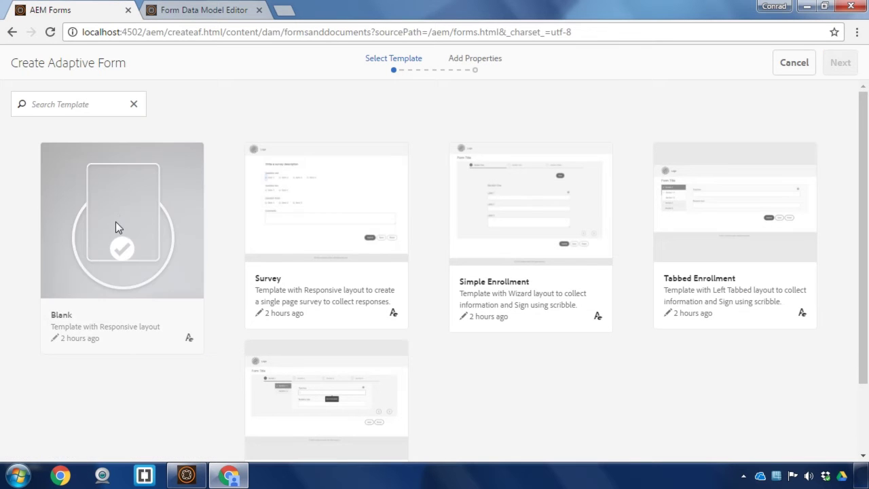
{"action": "left_click", "coordinate": [116, 224]}
{"action": "left_click", "coordinate": [842, 66]}
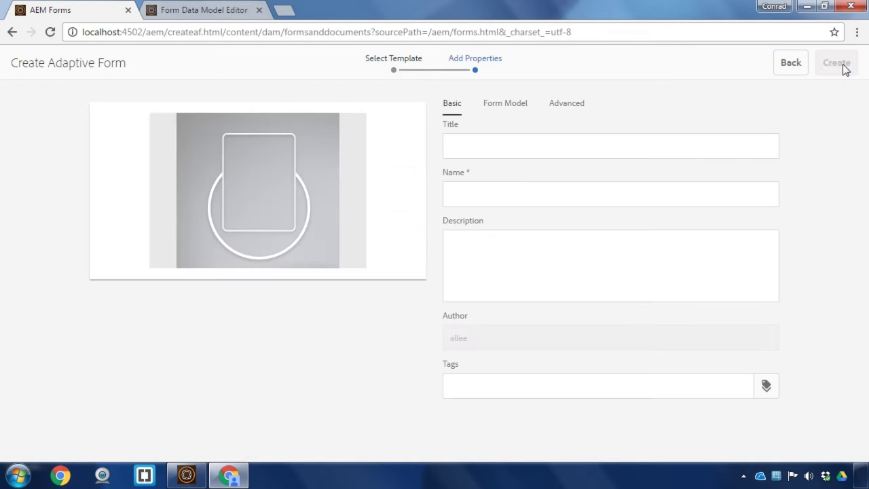
{"action": "left_click", "coordinate": [605, 158]}
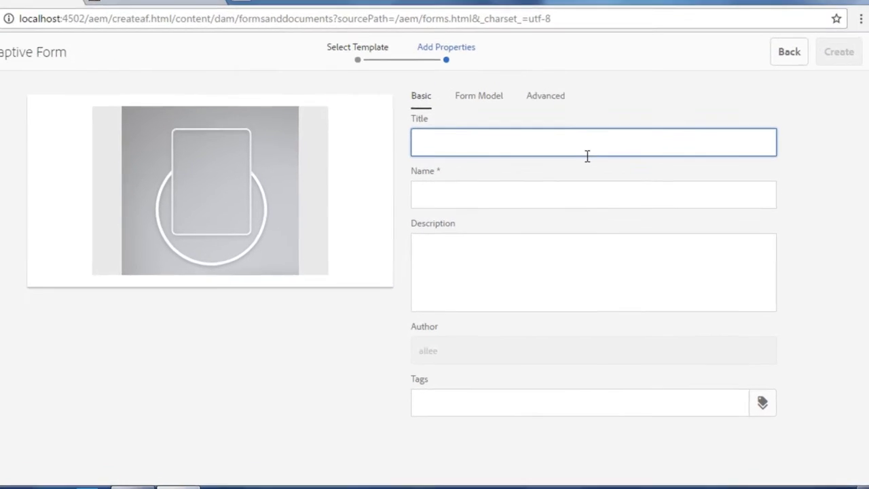
{"action": "type", "text": "Regist"}
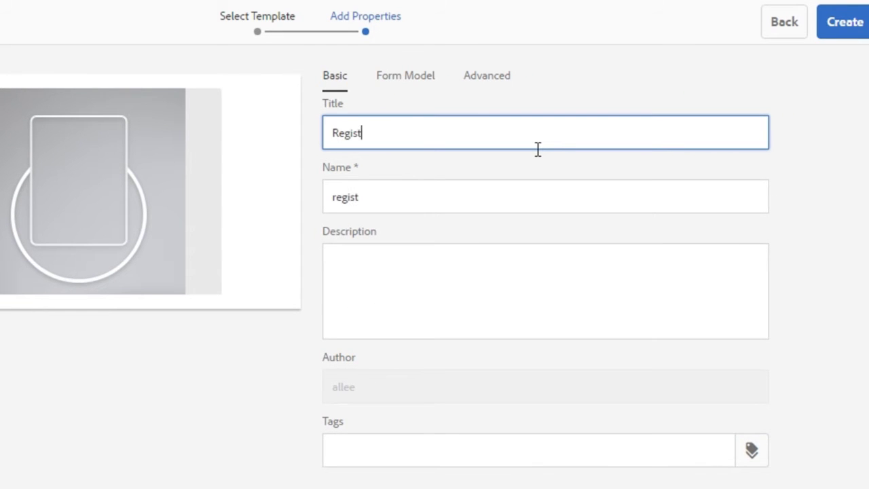
{"action": "type", "text": "ration Form"}
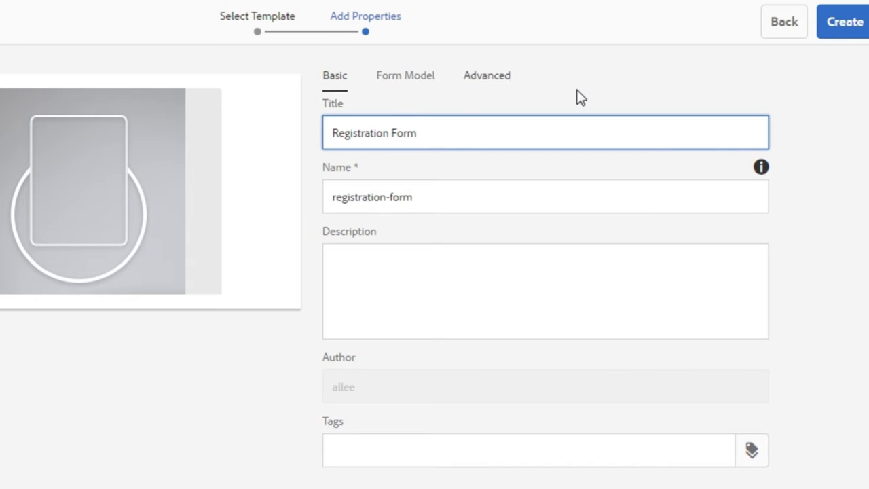
Base the form on the User Persona form data model and create it.
{"action": "left_click", "coordinate": [409, 82]}
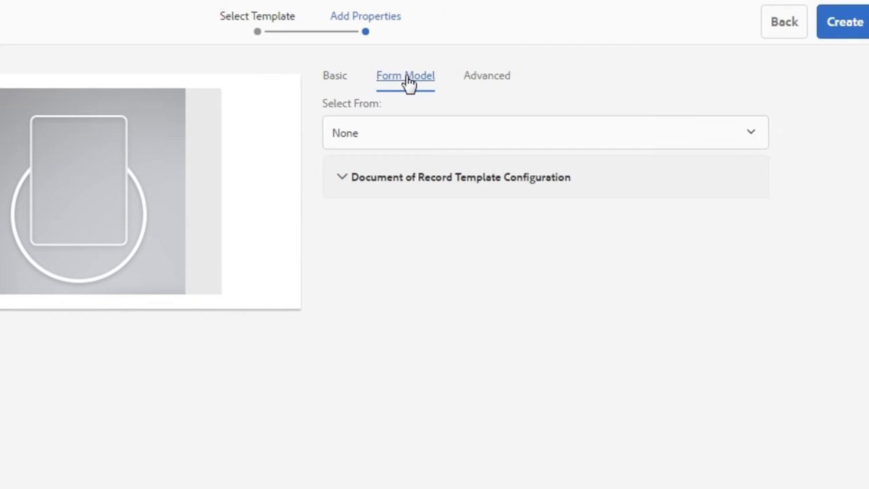
{"action": "left_click", "coordinate": [372, 139]}
{"action": "left_click", "coordinate": [421, 184]}
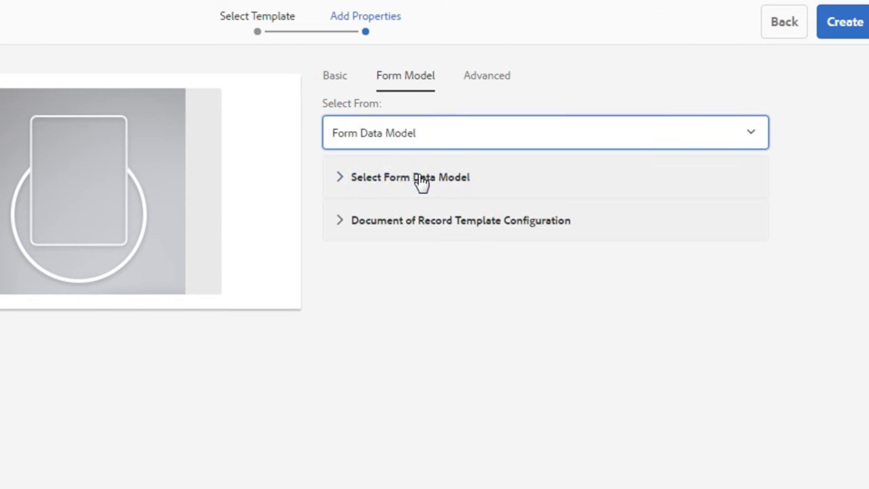
{"action": "left_click", "coordinate": [339, 179]}
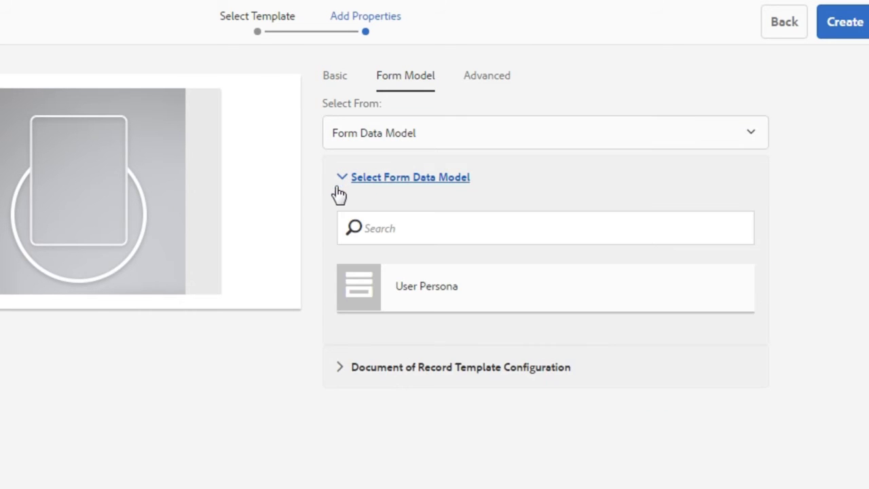
{"action": "left_click", "coordinate": [467, 294]}
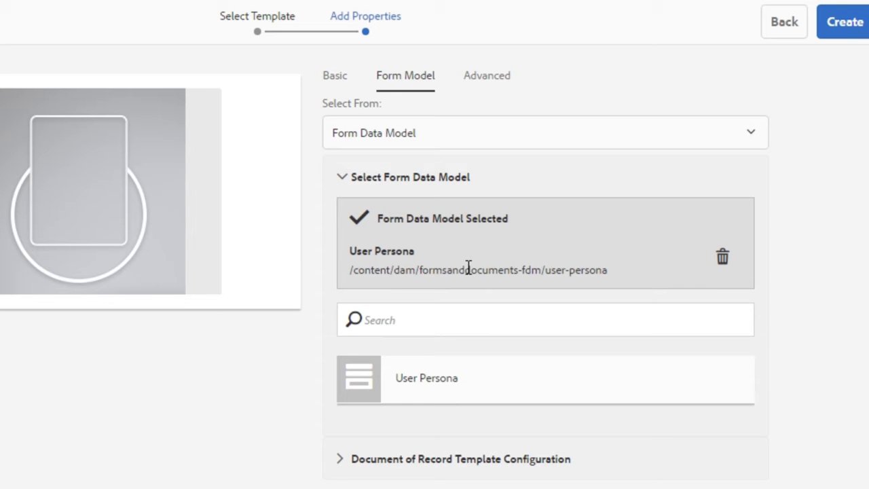
{"action": "left_click", "coordinate": [848, 36]}
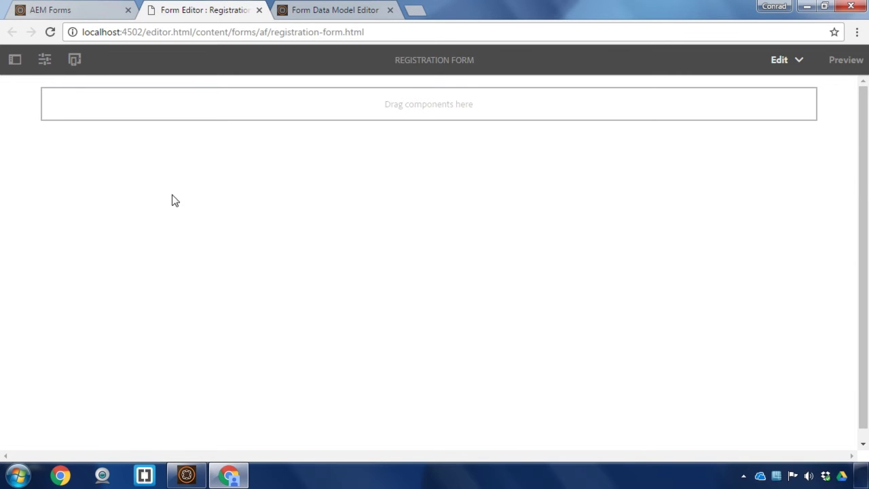
Show the User Persona data model objects in the editor's side panel.
{"action": "left_click", "coordinate": [15, 60]}
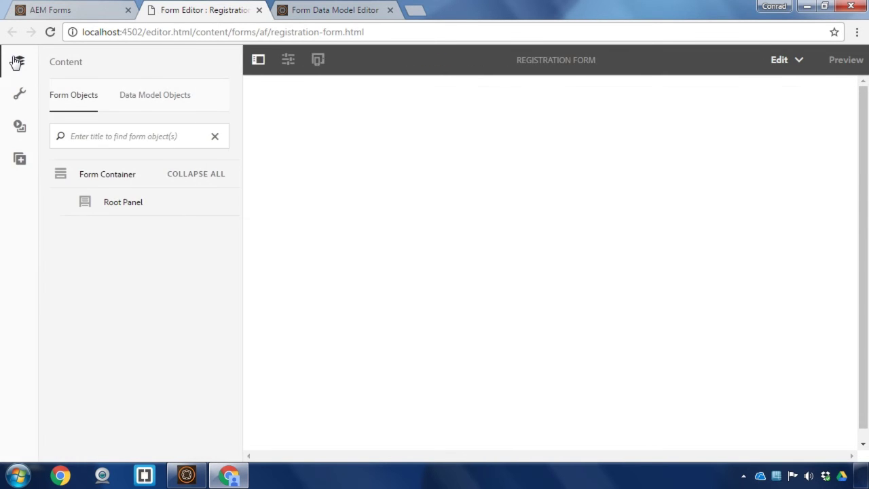
{"action": "left_click", "coordinate": [19, 159]}
{"action": "left_click_drag", "start_coordinate": [226, 211], "coordinate": [228, 190]}
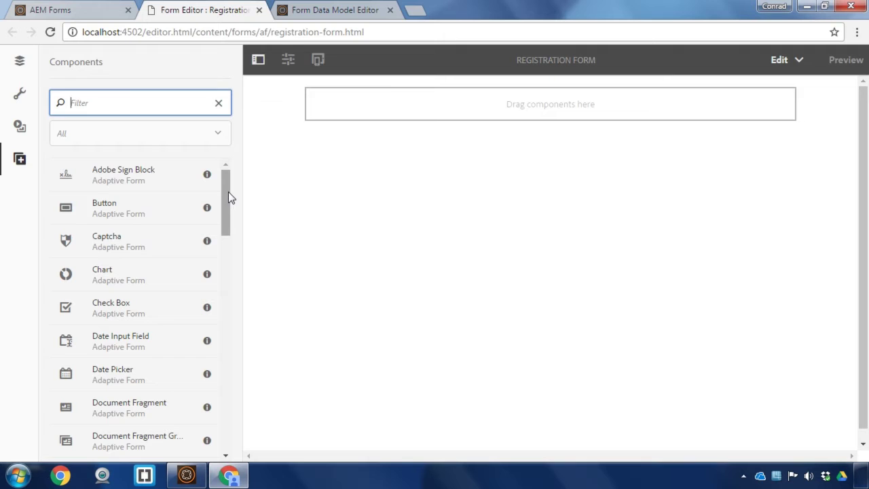
{"action": "left_click", "coordinate": [20, 61]}
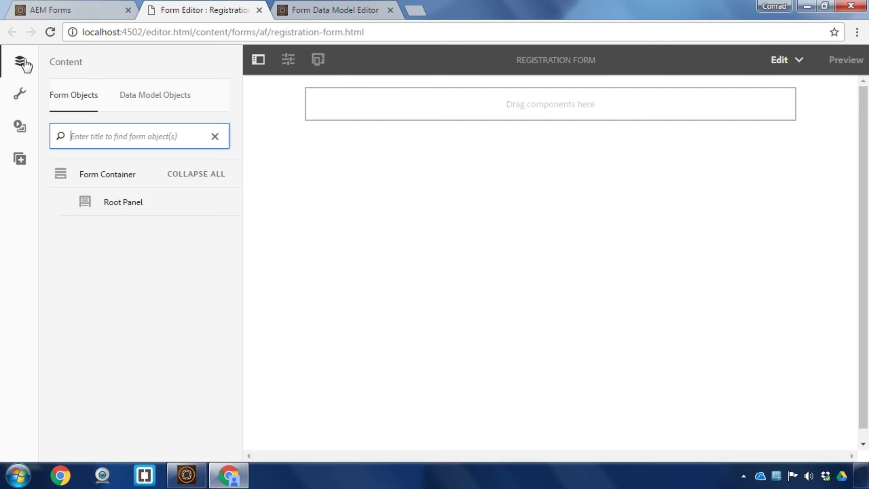
{"action": "left_click", "coordinate": [143, 102]}
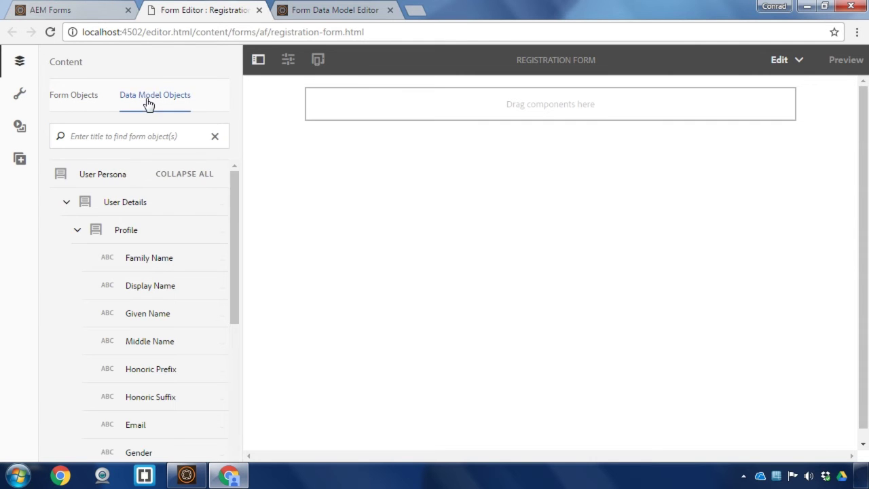
{"action": "scroll", "coordinate": [237, 203], "scroll_direction": "down", "scroll_amount": 1}
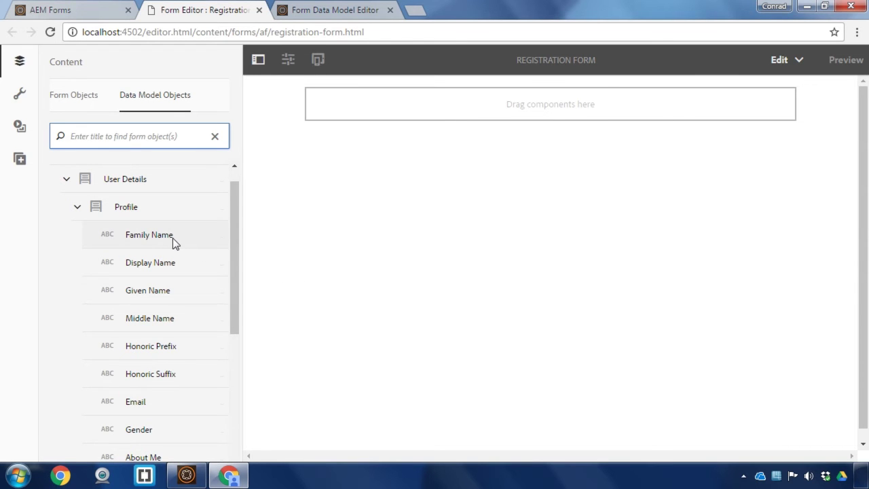
Place Given Name, Family Name, Email and Phone Number fields in order on the form.
{"action": "left_click_drag", "start_coordinate": [155, 286], "coordinate": [369, 99]}
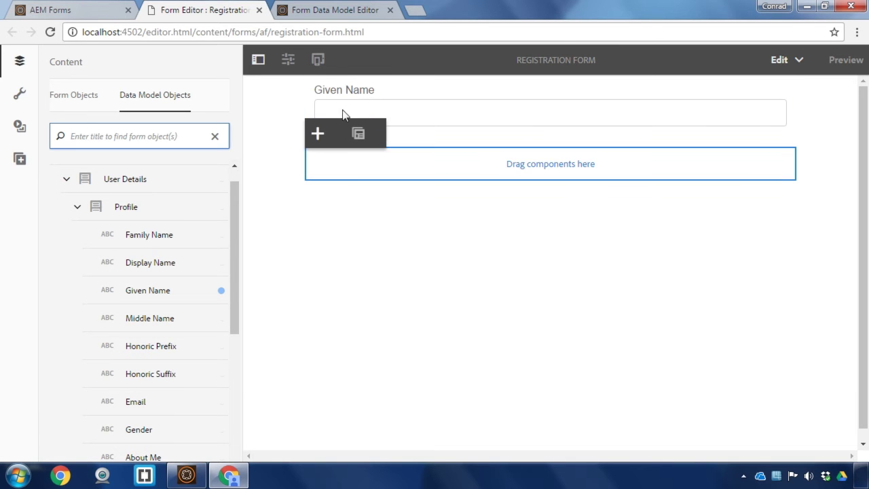
{"action": "left_click_drag", "start_coordinate": [132, 238], "coordinate": [391, 161]}
{"action": "left_click_drag", "start_coordinate": [178, 399], "coordinate": [388, 227]}
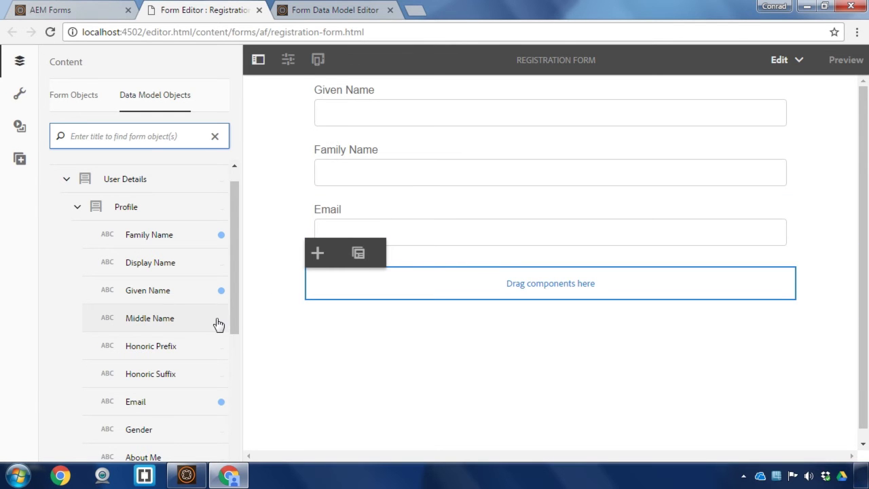
{"action": "left_click_drag", "start_coordinate": [237, 302], "coordinate": [245, 392]}
{"action": "left_click_drag", "start_coordinate": [201, 357], "coordinate": [396, 277]}
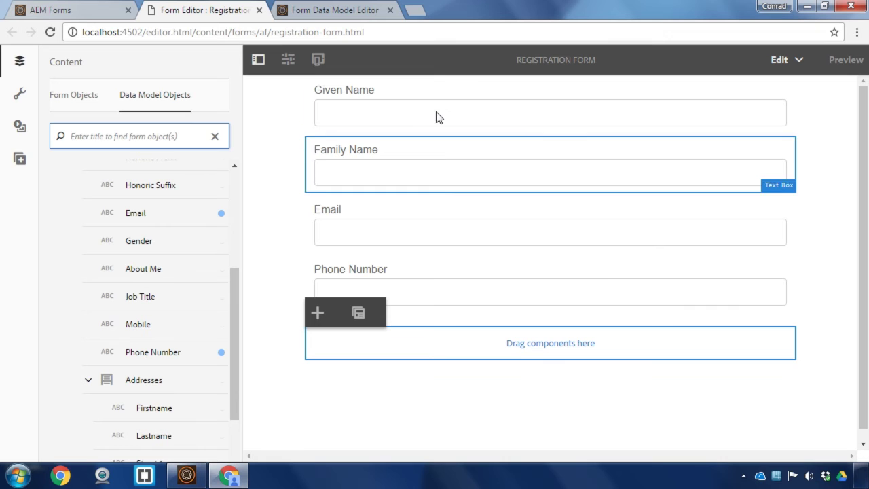
Add a Submit Button at the form's end and list its parent containers.
{"action": "left_click", "coordinate": [20, 160]}
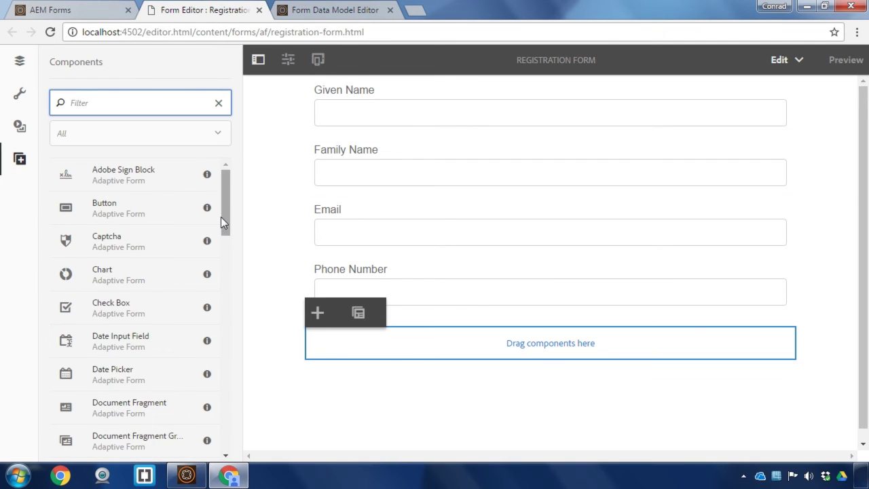
{"action": "mouse_move", "coordinate": [222, 217]}
{"action": "left_mouse_down"}
{"action": "mouse_move", "coordinate": [234, 247]}
{"action": "mouse_move", "coordinate": [233, 403]}
{"action": "left_mouse_up"}
{"action": "left_click_drag", "start_coordinate": [118, 317], "coordinate": [417, 343]}
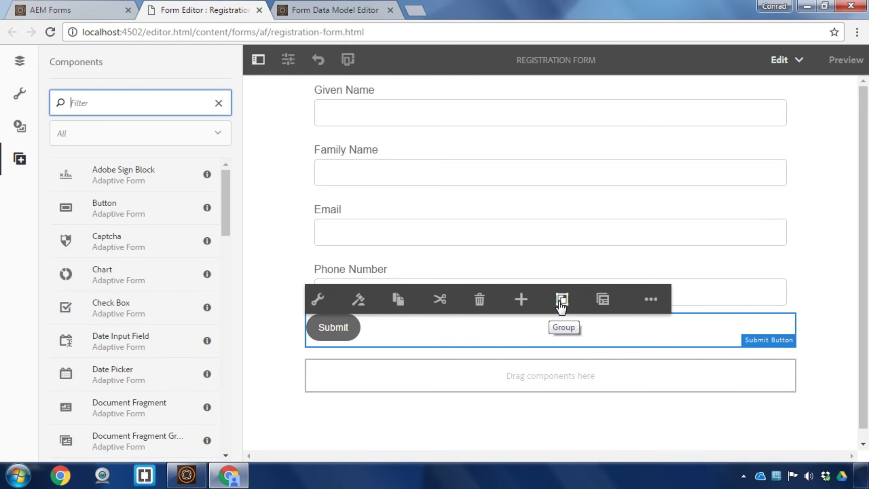
{"action": "left_click", "coordinate": [602, 299]}
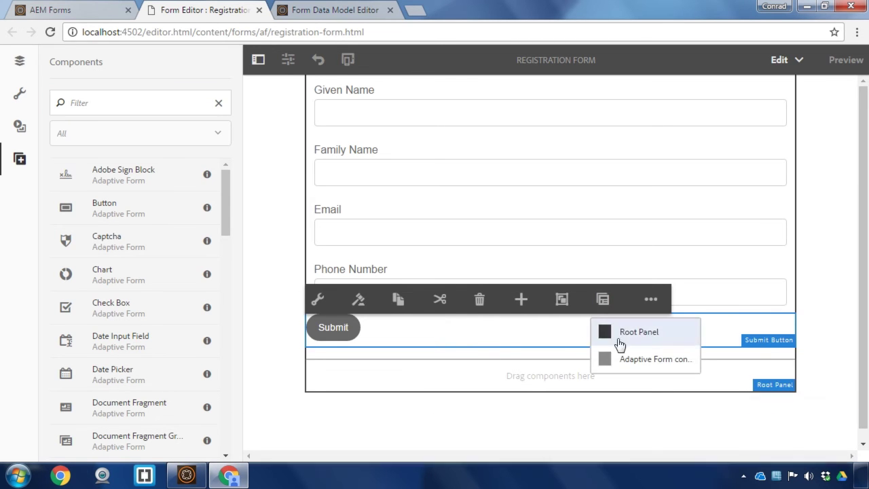
Set the adaptive form container's Prefill Service to Form Data Model Prefill service.
{"action": "left_click", "coordinate": [644, 365]}
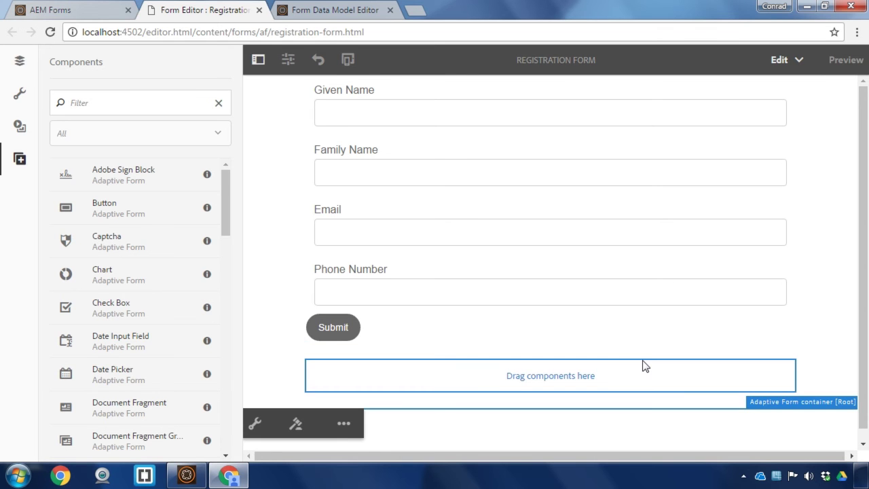
{"action": "left_click", "coordinate": [256, 425]}
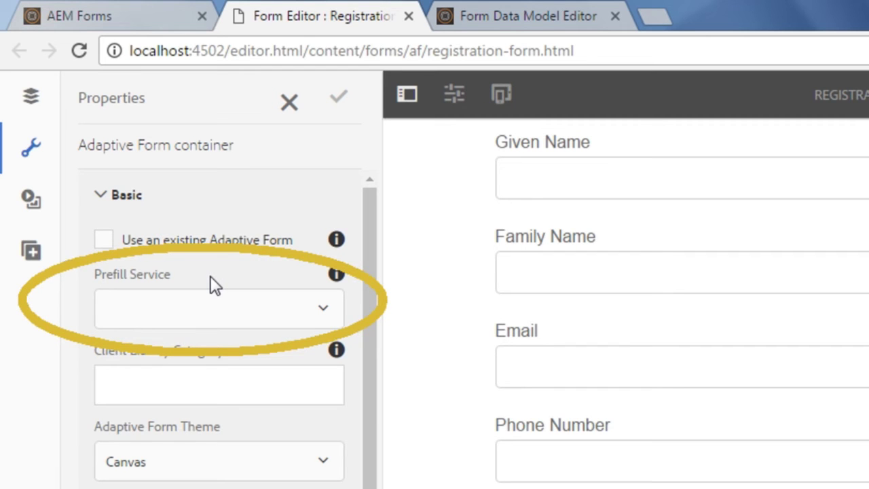
{"action": "left_click", "coordinate": [322, 323]}
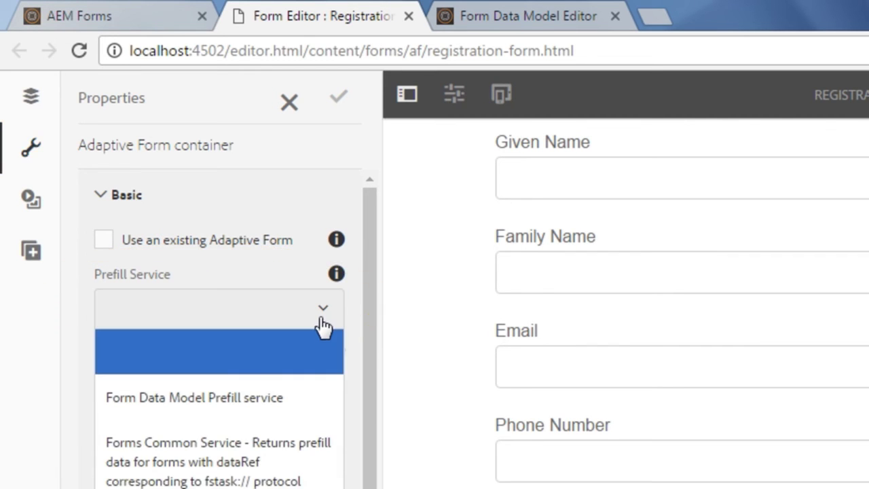
{"action": "left_click", "coordinate": [299, 406]}
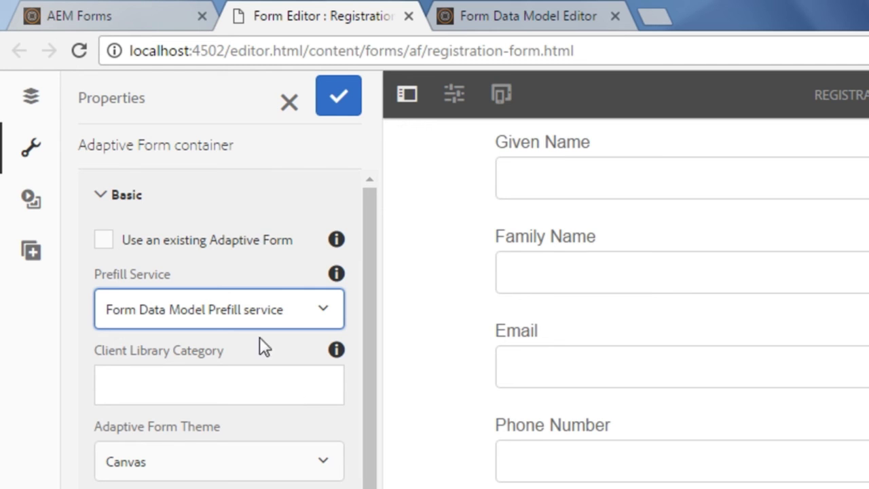
{"action": "left_click", "coordinate": [339, 99]}
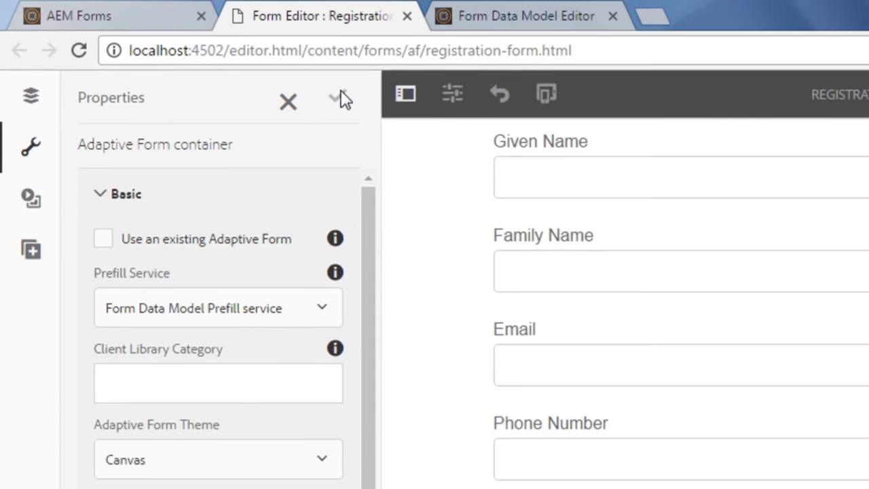